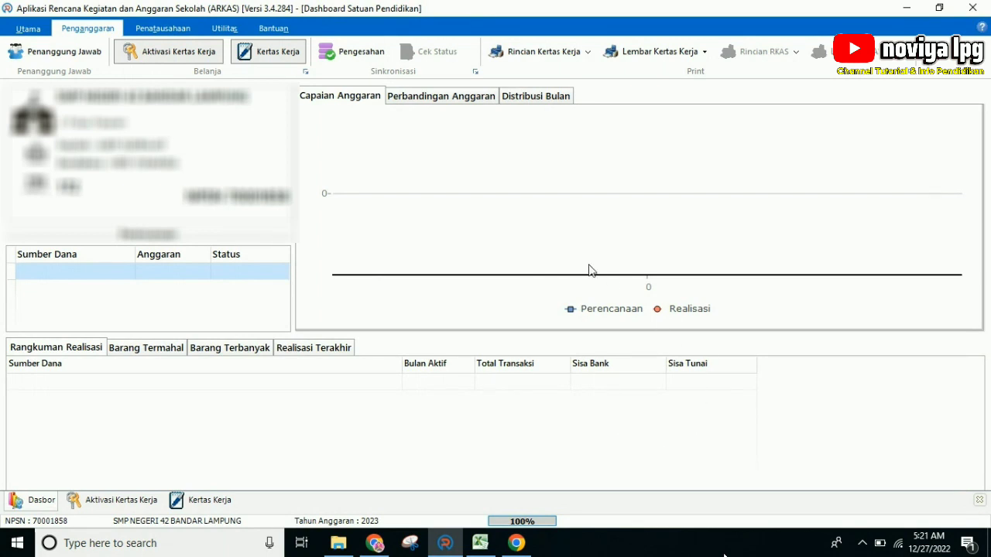
- View the Aktivasi Kertas Kerja page and open the Kertas Kerja worksheet with BOSP Reguler as Sumber Dana
{"action": "left_click", "coordinate": [190, 59]}
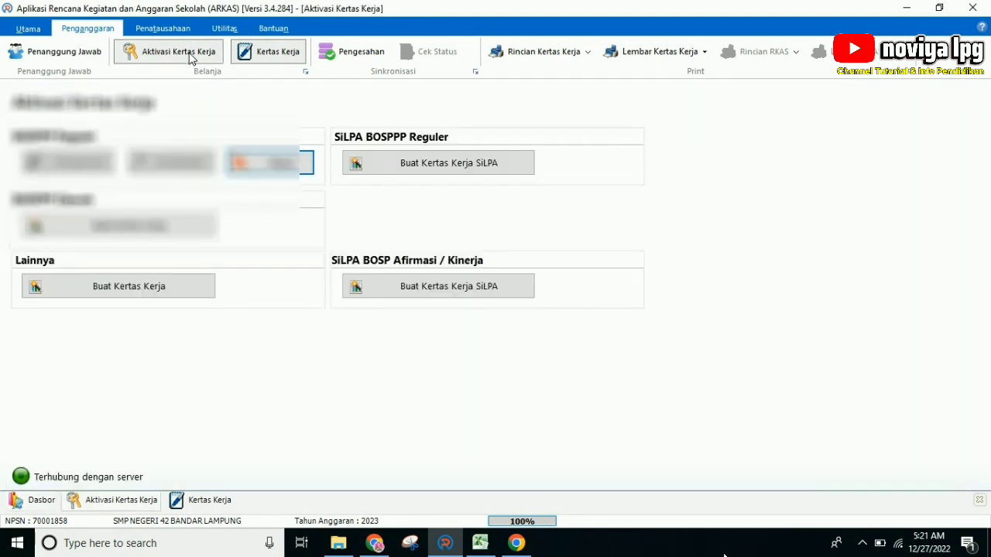
{"action": "left_click", "coordinate": [268, 164]}
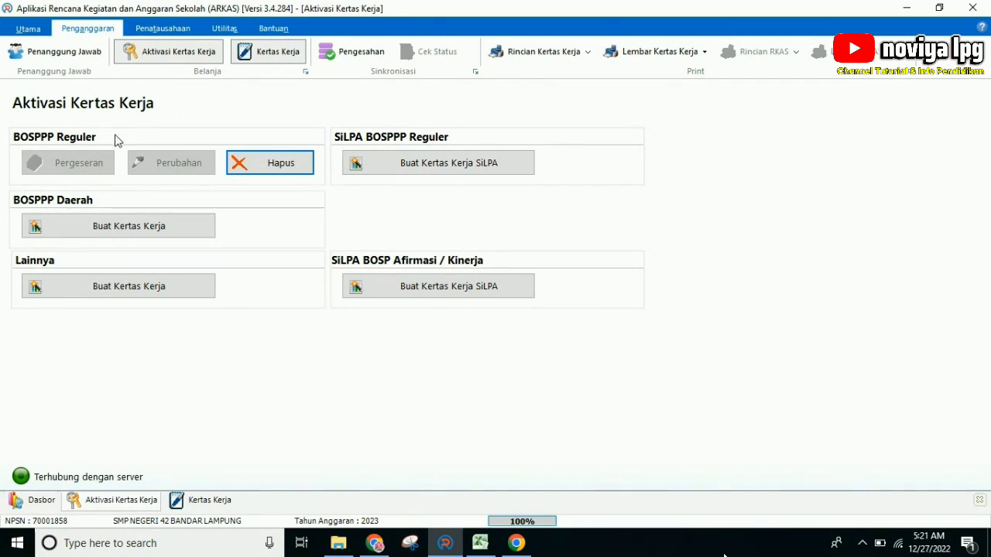
{"action": "left_click", "coordinate": [277, 60]}
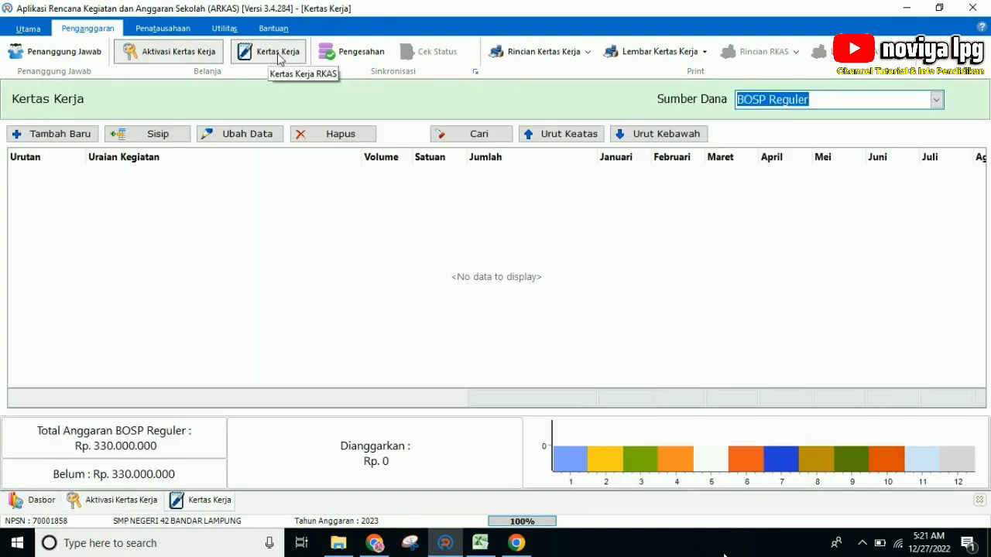
{"action": "left_click", "coordinate": [937, 100]}
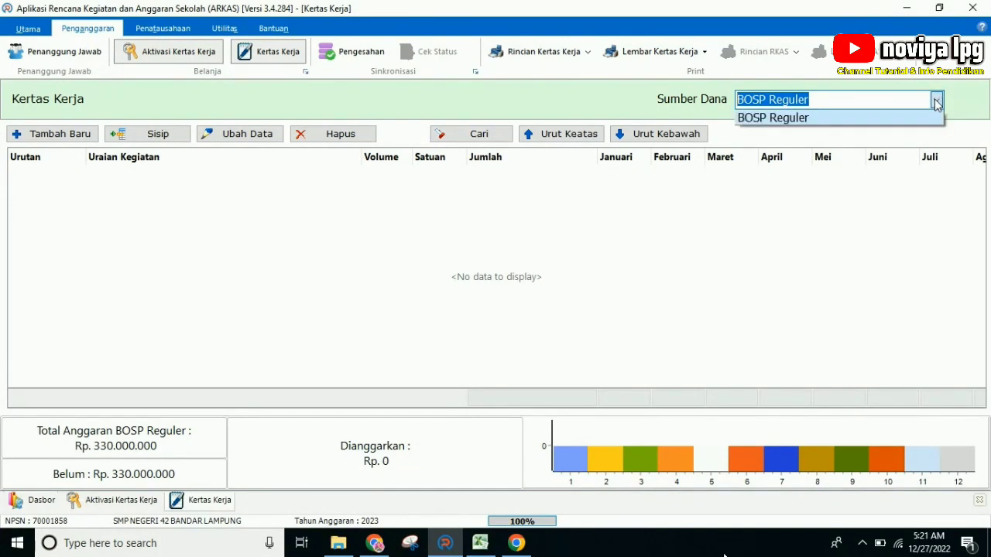
{"action": "left_click", "coordinate": [802, 118]}
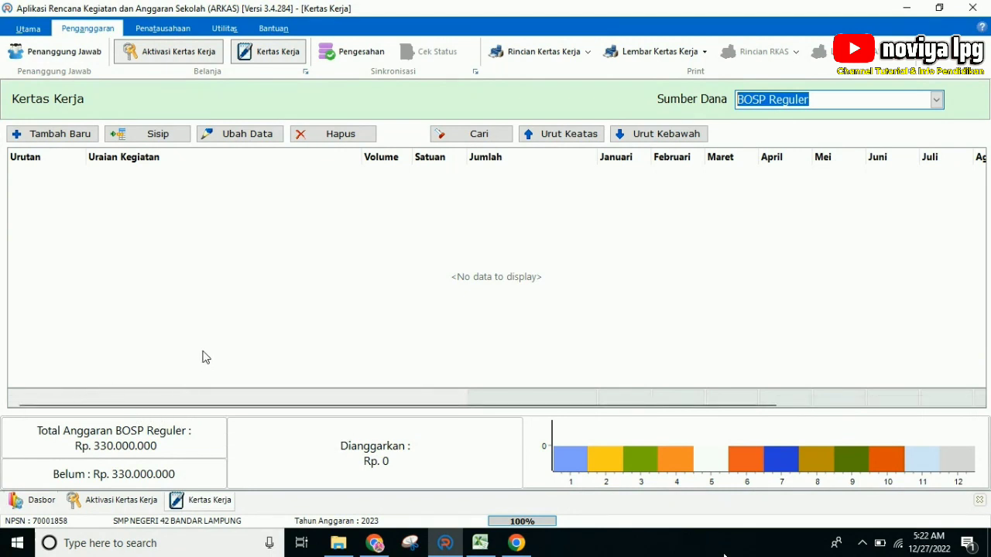
- Start a new worksheet entry and set its Kegiatan to 06.07.10. Pembayaran Rek Listrik by searching for listrik
{"action": "left_click", "coordinate": [60, 138]}
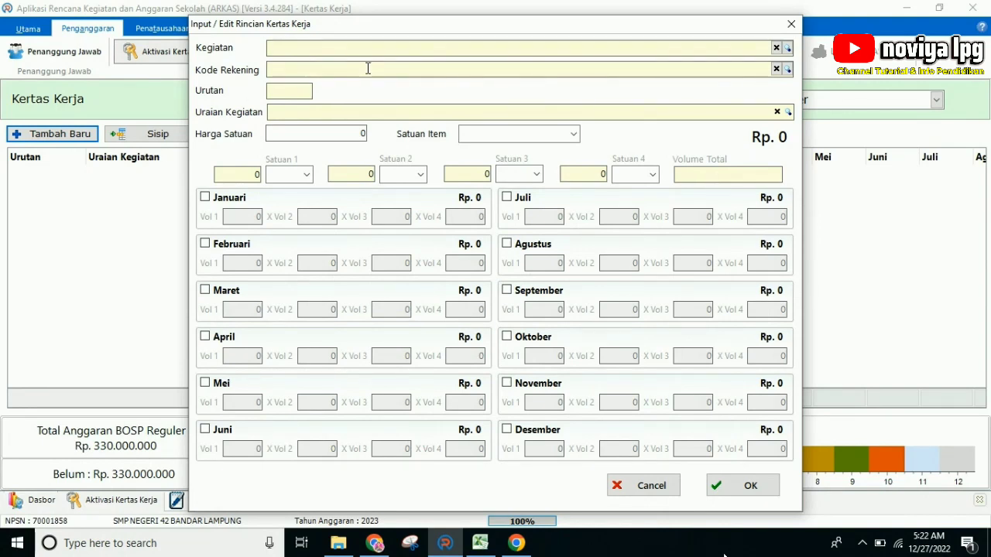
{"action": "type", "text": "listrik"}
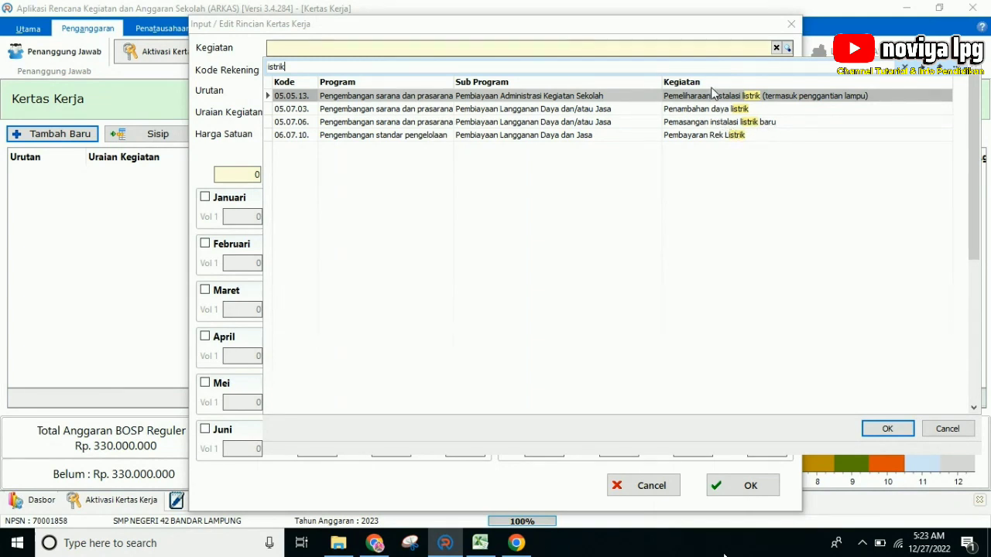
{"action": "left_click", "coordinate": [715, 136]}
{"action": "double_click", "coordinate": [715, 136]}
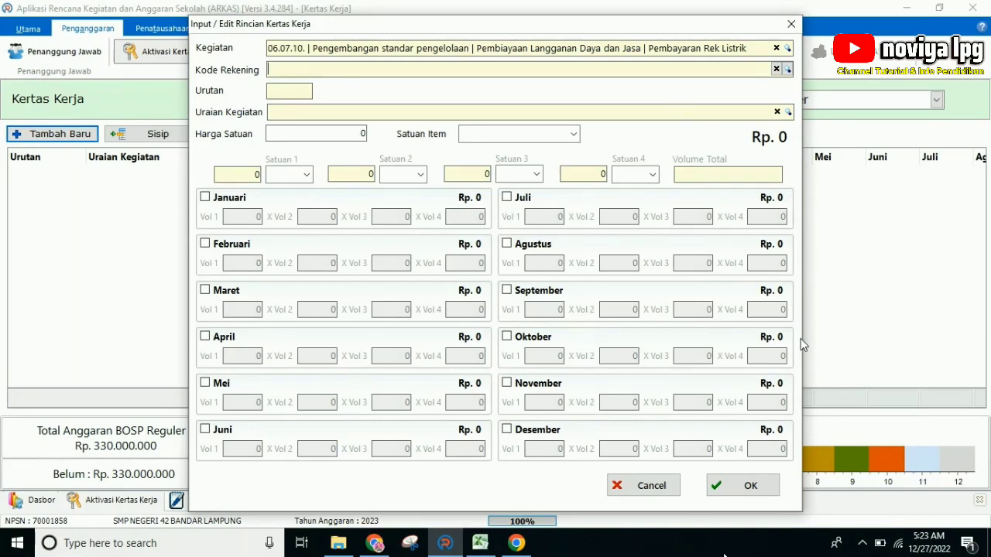
- Set the entry's Kode Rekening to 5.1.02.02.01.0061 Belanja Tagihan Listrik
{"action": "left_click", "coordinate": [580, 70]}
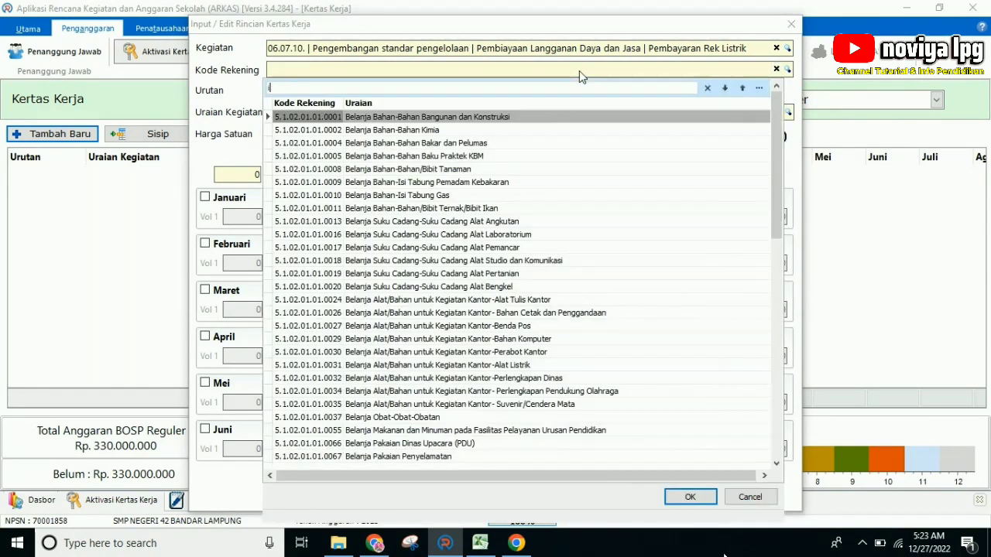
{"action": "type", "text": "ist"}
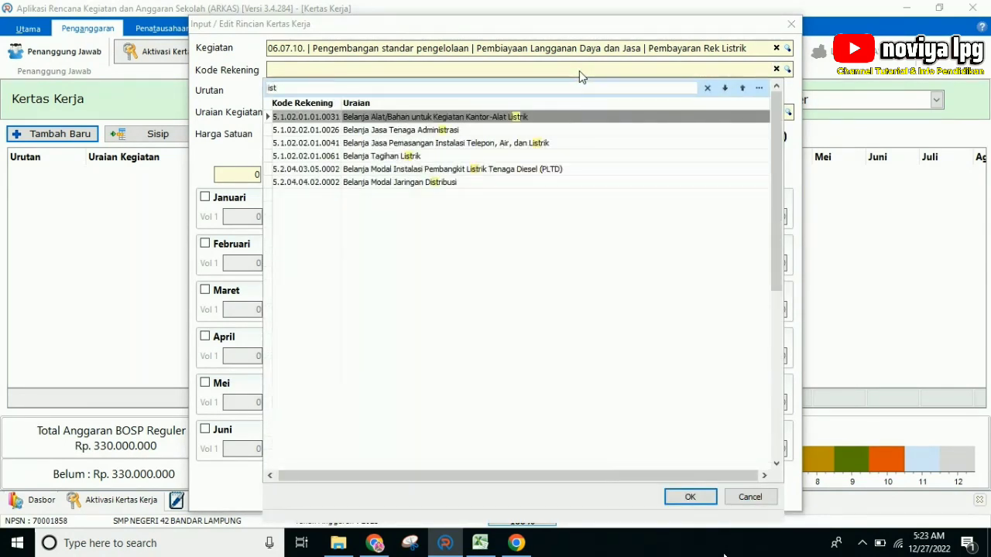
{"action": "type", "text": "rik"}
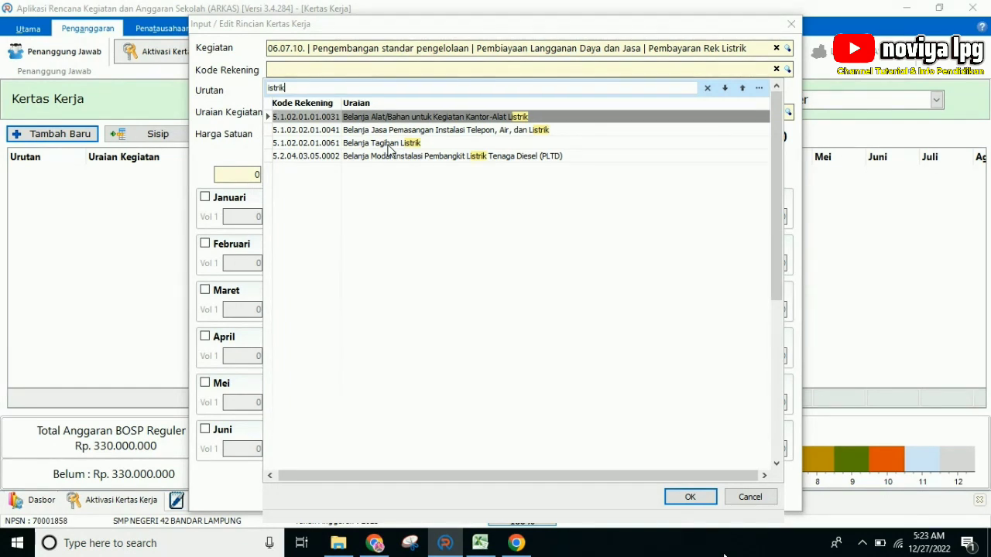
{"action": "left_click", "coordinate": [389, 145]}
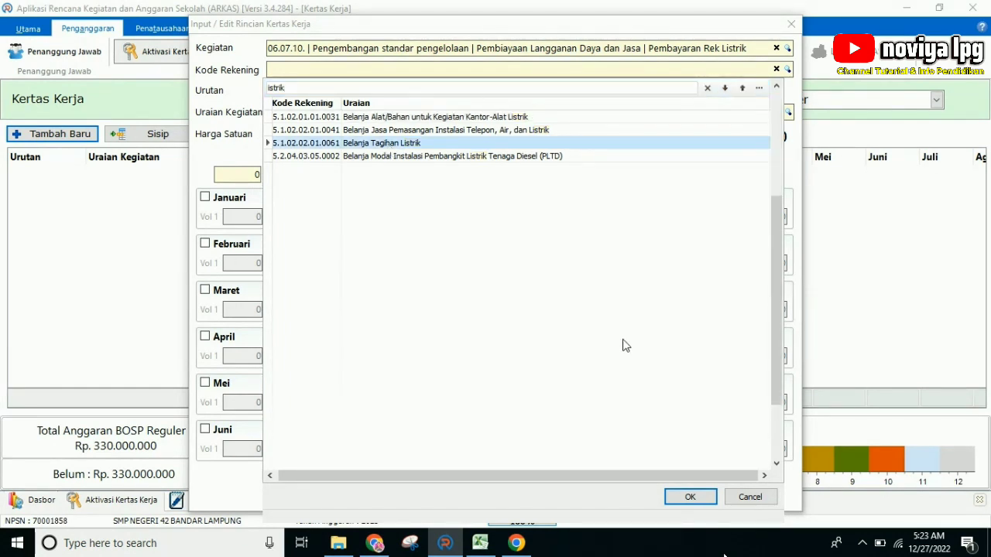
{"action": "left_click", "coordinate": [688, 497]}
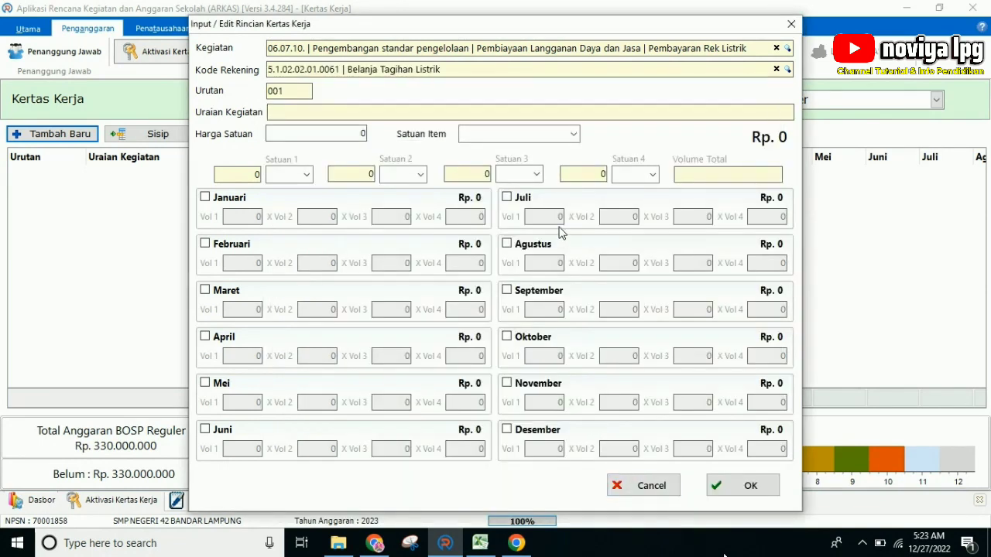
- Enter "Pembayaran Listrik - Januari" as the entry's Uraian Kegiatan
{"action": "left_click", "coordinate": [280, 115]}
{"action": "type", "text": "Pemb"}
{"action": "type", "text": "y"}
{"action": "type", "text": "ayaran "}
{"action": "type", "text": "List"}
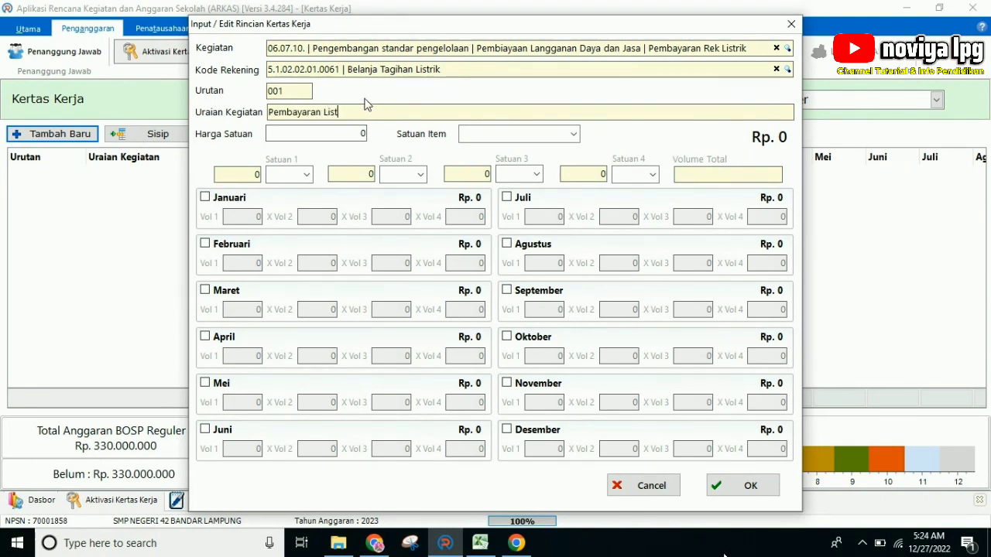
{"action": "type", "text": "rik - Januari"}
- Set the January entry's Harga Satuan to 500.000 and its Satuan Item to Bulan
{"action": "left_click", "coordinate": [356, 135]}
{"action": "type", "text": "500000"}
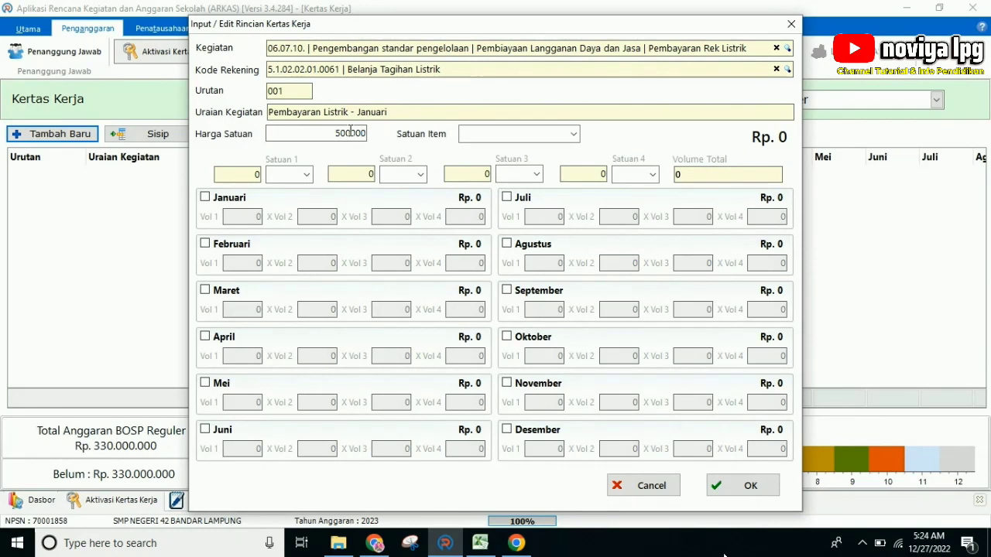
{"action": "left_click", "coordinate": [574, 135]}
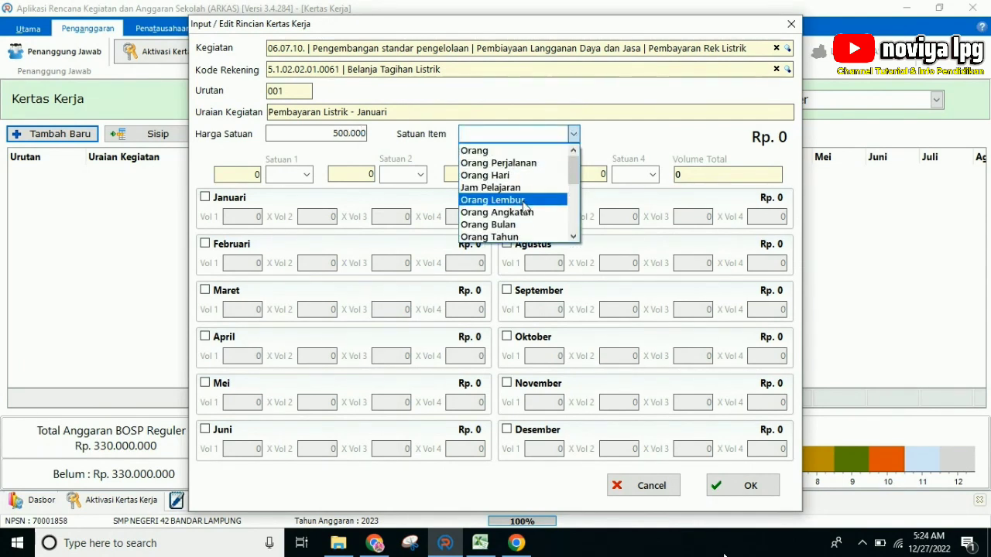
{"action": "scroll", "coordinate": [523, 205], "scroll_direction": "down", "scroll_amount": 3}
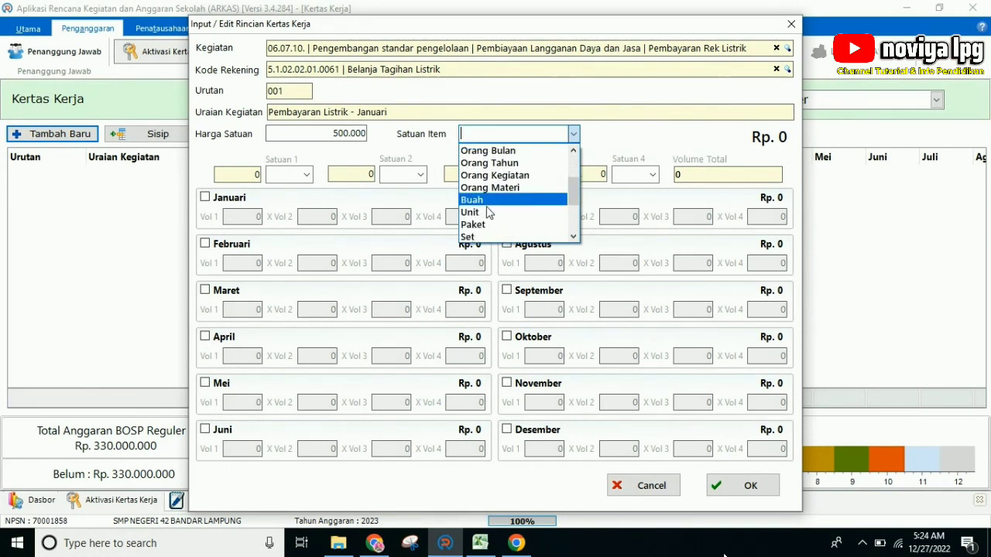
{"action": "scroll", "coordinate": [484, 219], "scroll_direction": "down", "scroll_amount": 2}
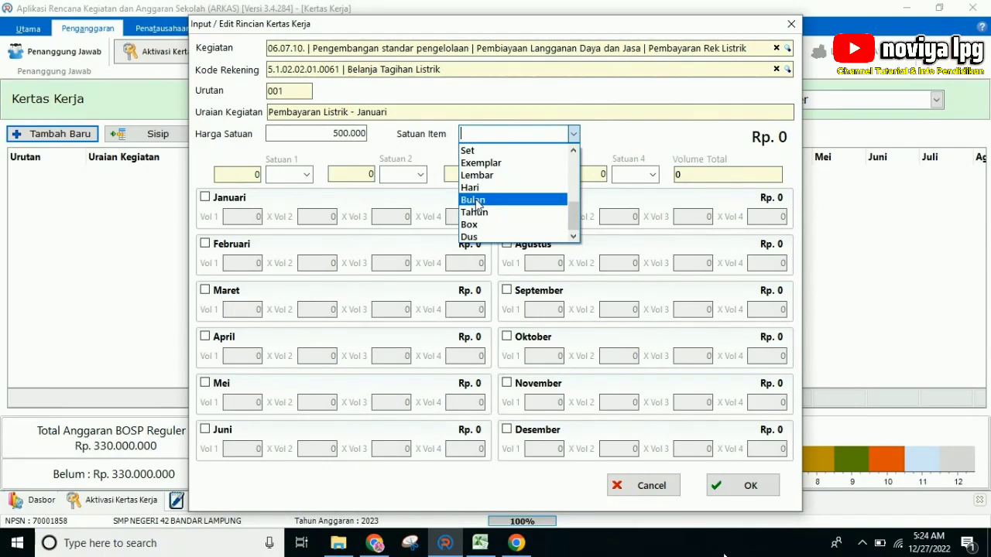
{"action": "left_click", "coordinate": [477, 200]}
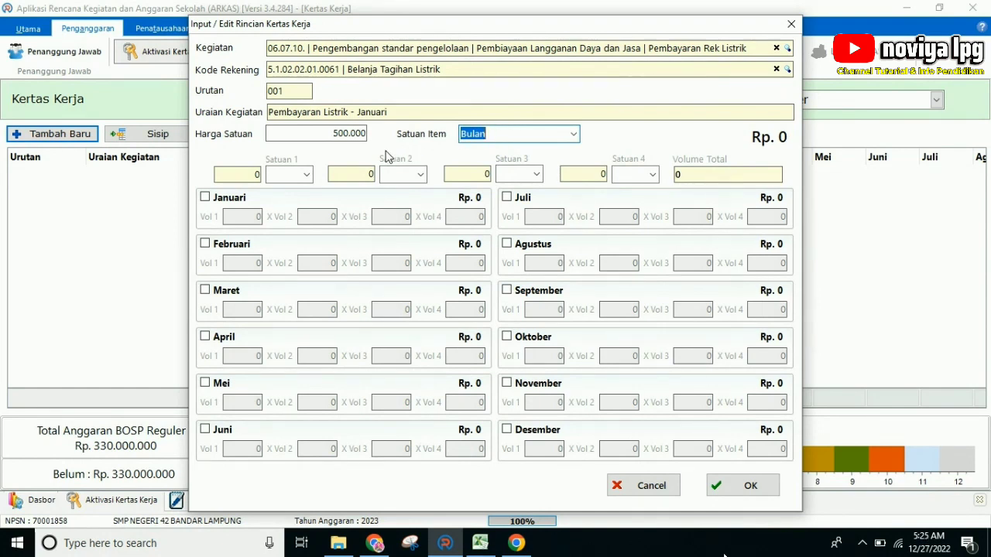
- Allocate the electricity payment to Januari with a Vol 1 of 1 and save the entry
{"action": "left_click", "coordinate": [205, 198]}
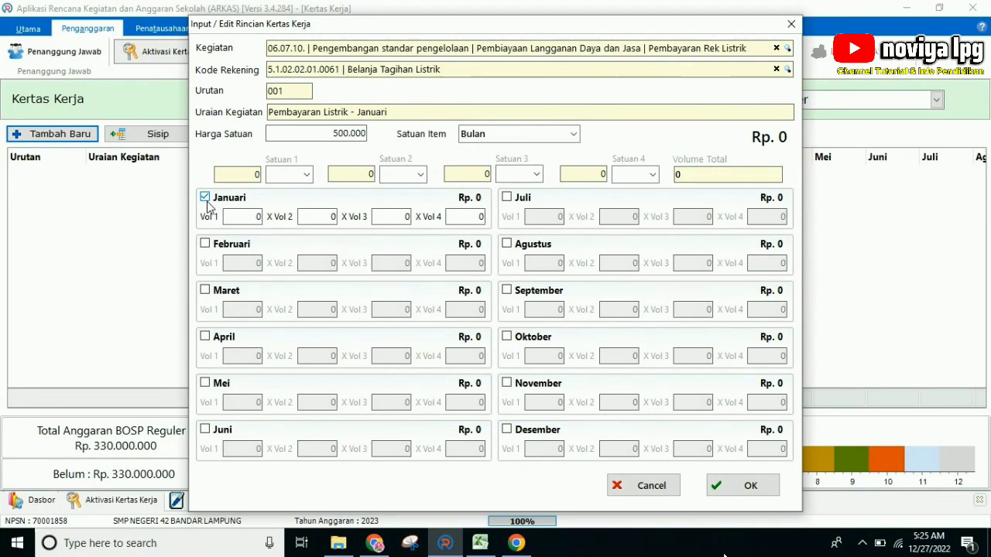
{"action": "left_click", "coordinate": [258, 216]}
{"action": "type", "text": "1"}
{"action": "left_click", "coordinate": [771, 487]}
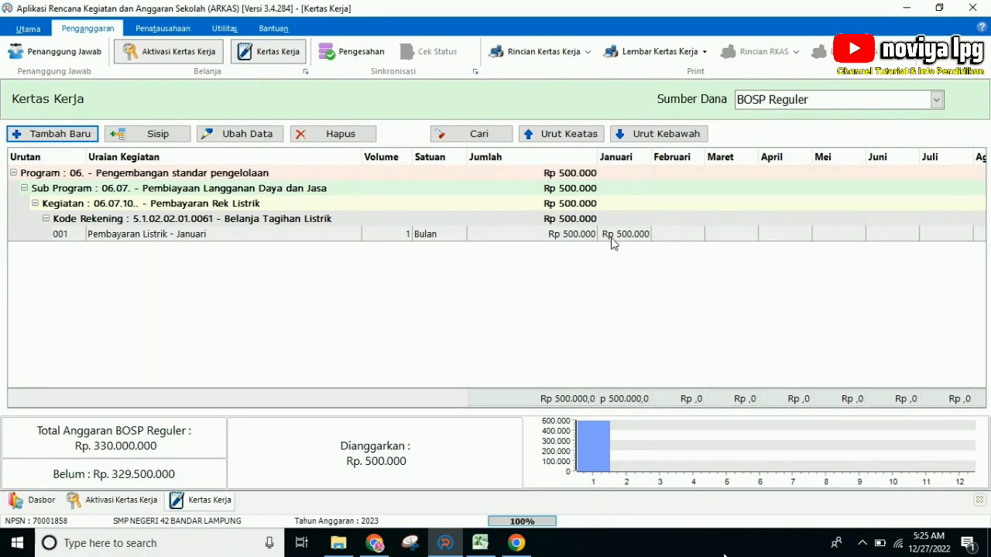
- Insert another entry based on the January electricity row, with the Uraian Kegiatan "Pembayaran Listrik - Februari"
{"action": "left_click", "coordinate": [50, 138]}
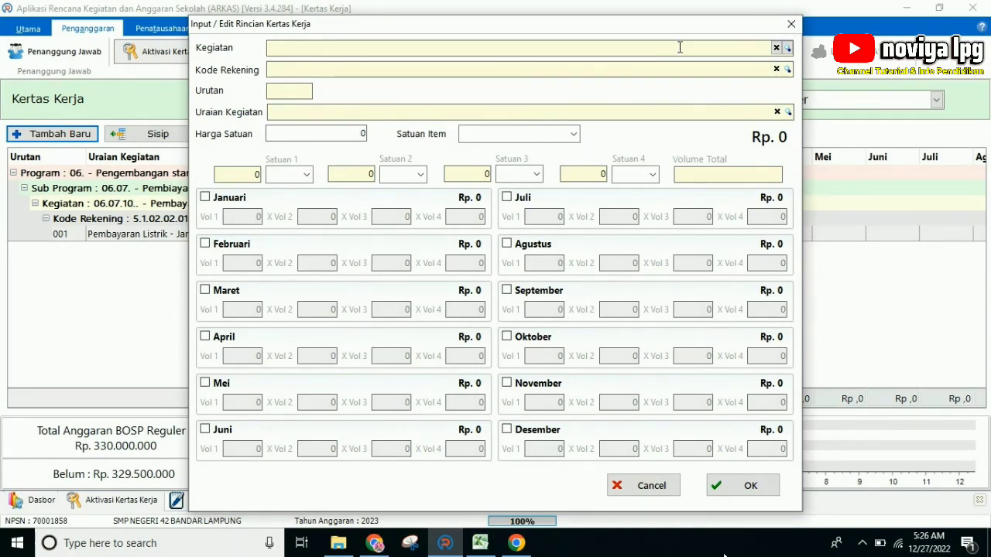
{"action": "left_click", "coordinate": [791, 24]}
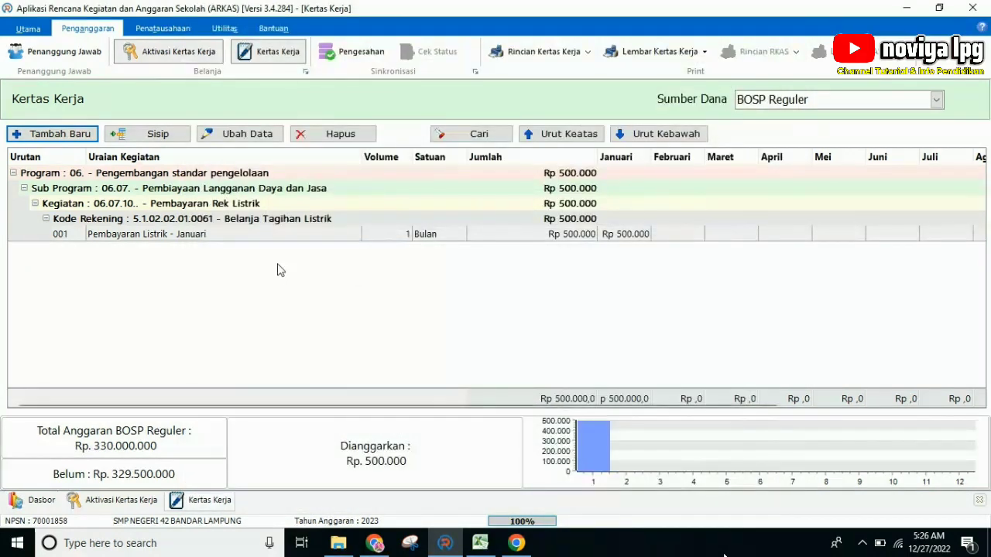
{"action": "left_click", "coordinate": [152, 235]}
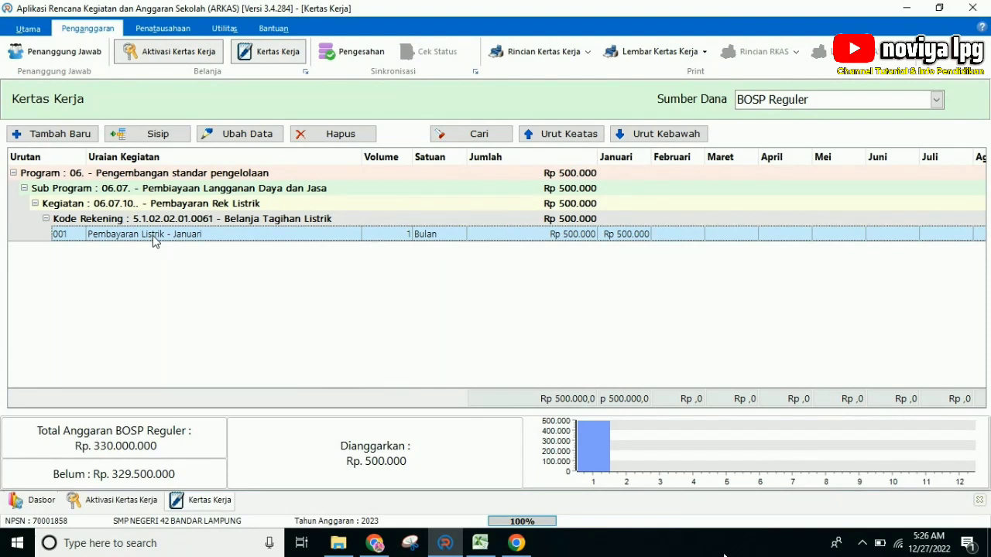
{"action": "left_click", "coordinate": [157, 136]}
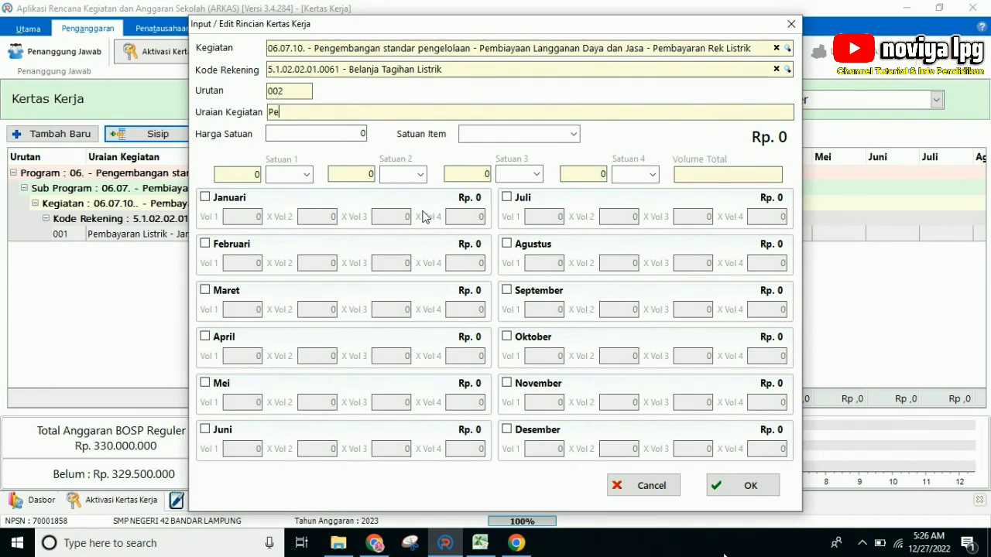
{"action": "type", "text": "mna"}
{"action": "type", "text": "bayaran"}
{"action": "type", "text": " Listrik -"}
{"action": "type", "text": " Februari"}
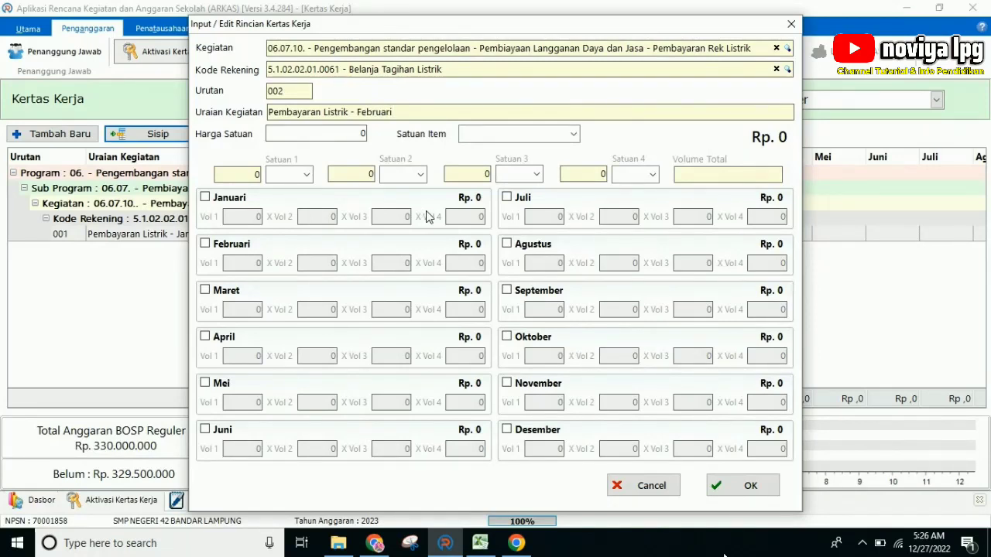
- Set the February entry's Harga Satuan to 500.000 and its Satuan Item to Bulan
{"action": "left_click", "coordinate": [353, 130]}
{"action": "type", "text": "500000"}
{"action": "left_click", "coordinate": [572, 133]}
{"action": "scroll", "coordinate": [531, 175], "scroll_direction": "down", "scroll_amount": 3}
{"action": "scroll", "coordinate": [530, 180], "scroll_direction": "down", "scroll_amount": 2}
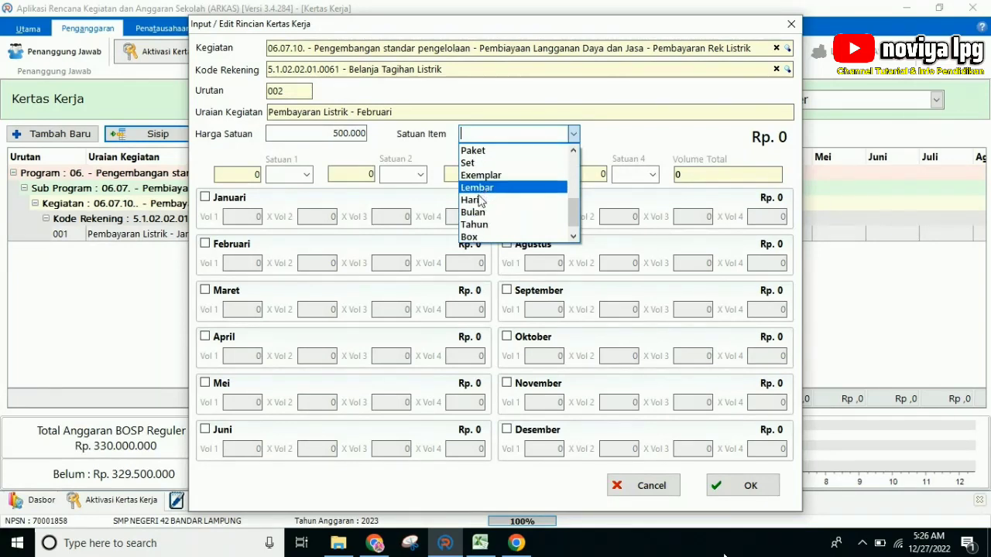
{"action": "left_click", "coordinate": [476, 213]}
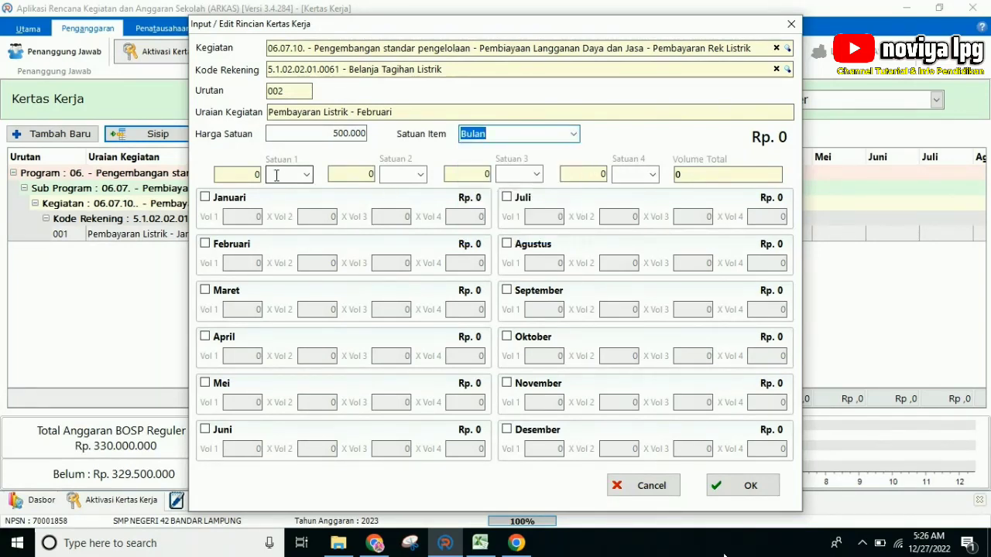
- Allocate the inserted entry to Februari with a Vol 1 of 1 and save it
{"action": "left_click", "coordinate": [205, 245]}
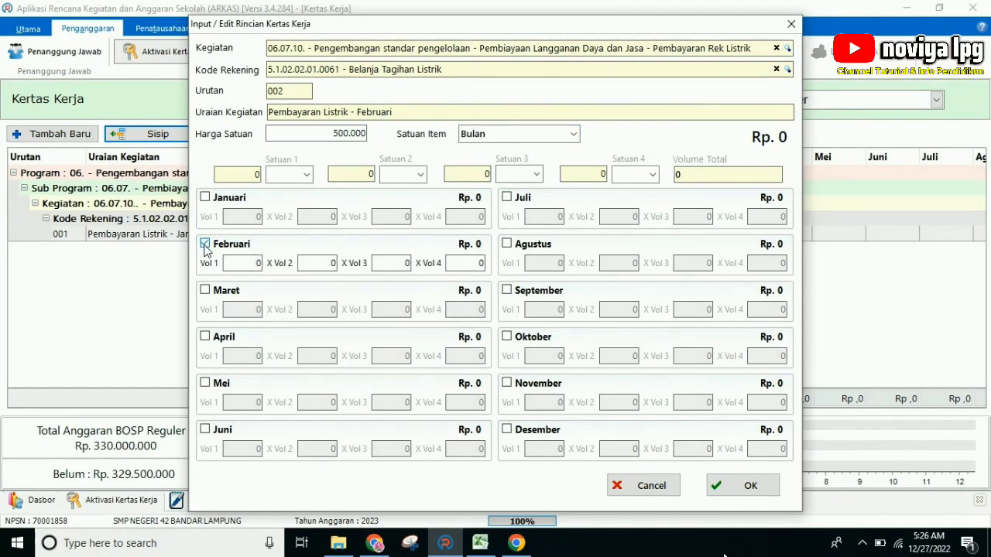
{"action": "left_click", "coordinate": [254, 264]}
{"action": "type", "text": "1"}
{"action": "left_click", "coordinate": [763, 485]}
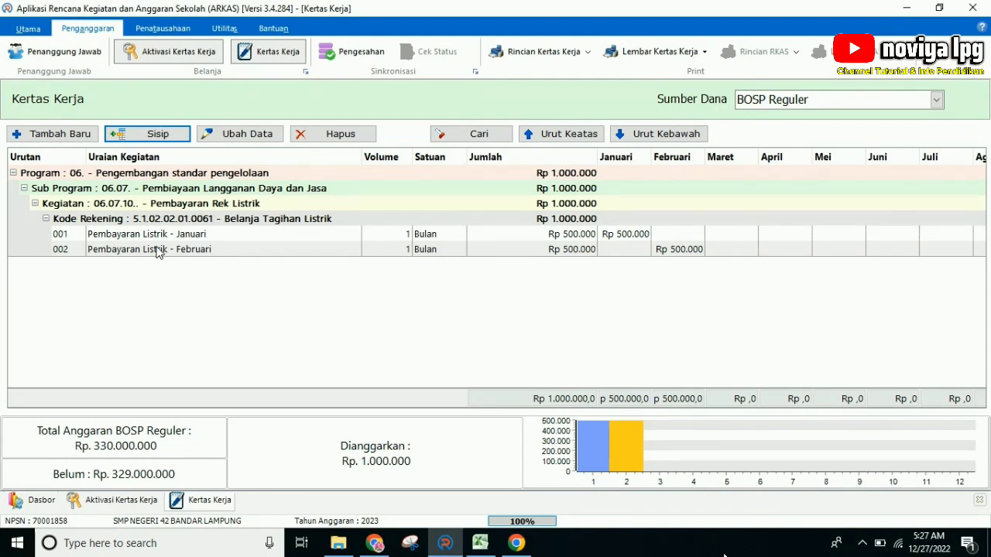
{"action": "left_click", "coordinate": [157, 251]}
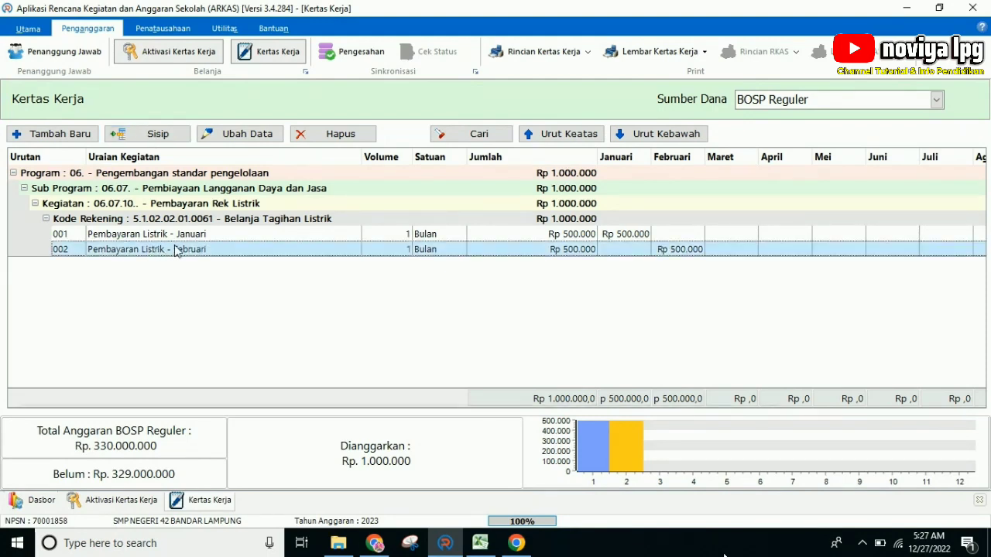
{"action": "left_click", "coordinate": [257, 136]}
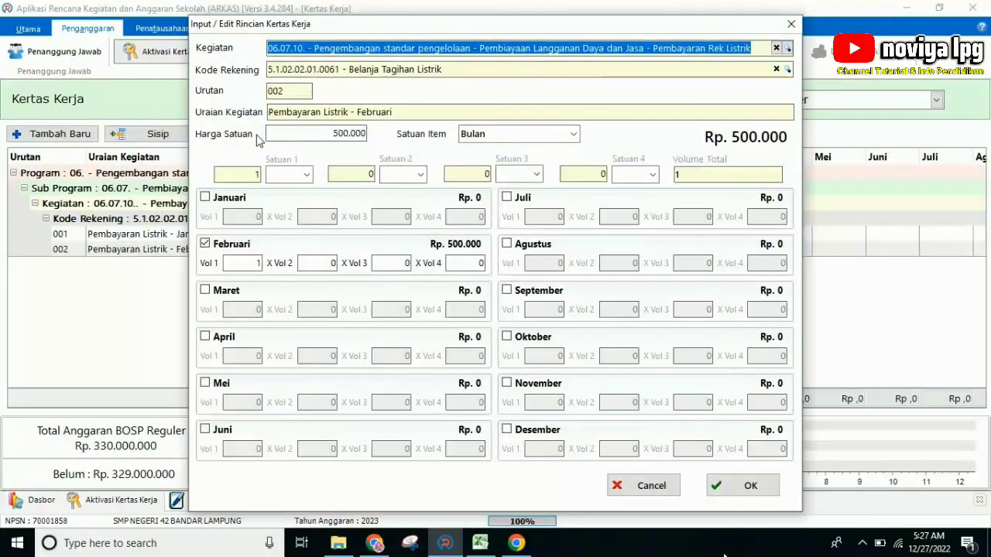
{"action": "left_click", "coordinate": [205, 244]}
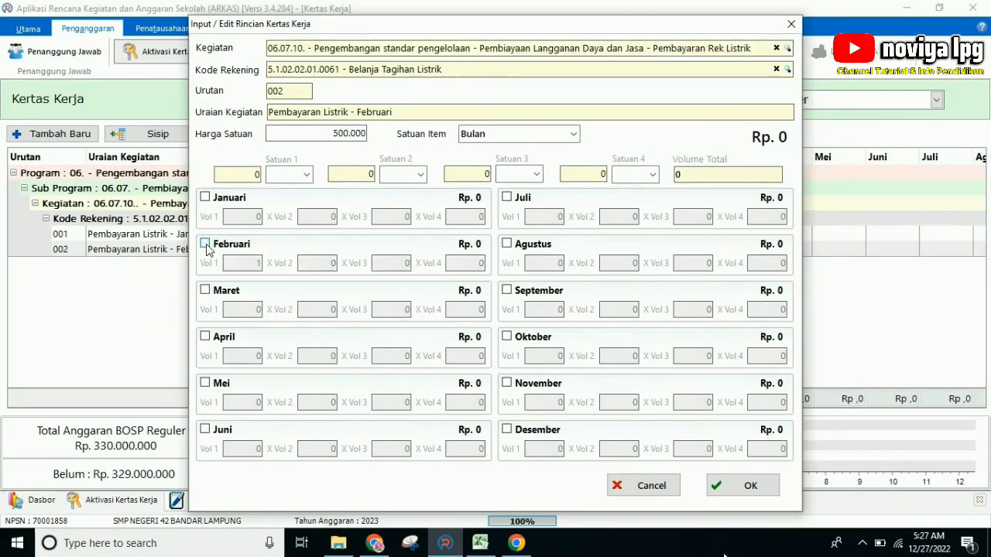
{"action": "left_click", "coordinate": [206, 290]}
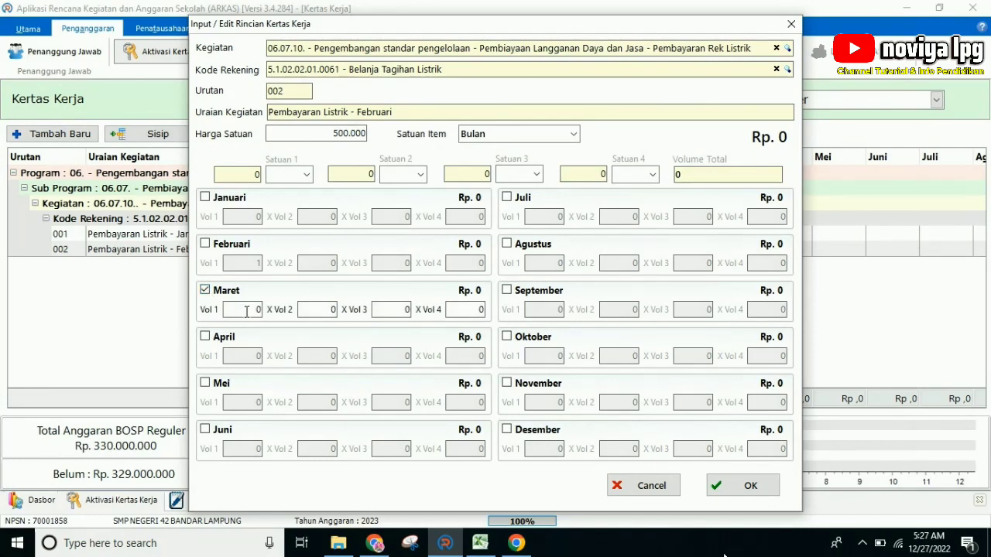
{"action": "type", "text": "1"}
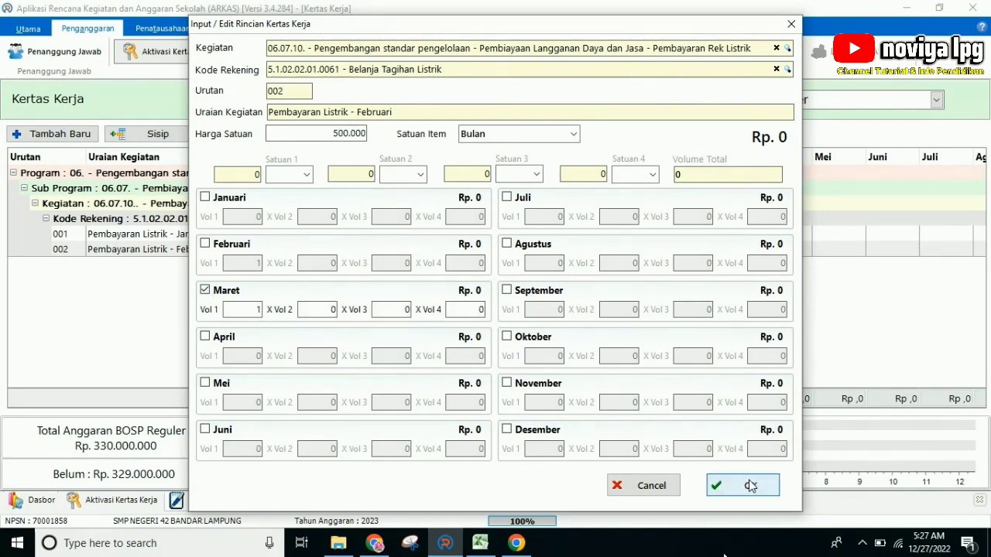
{"action": "left_click_drag", "start_coordinate": [395, 112], "coordinate": [363, 116]}
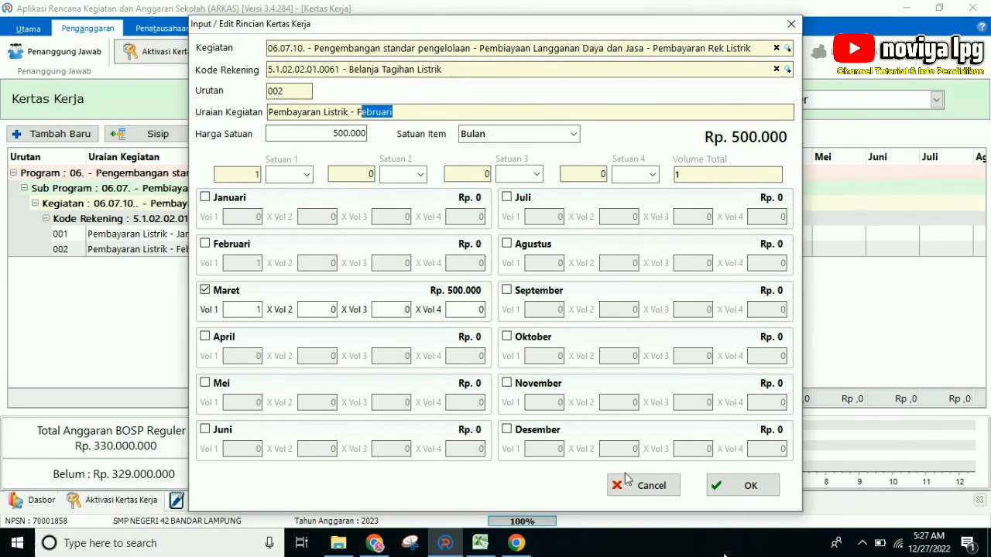
{"action": "left_click", "coordinate": [646, 485]}
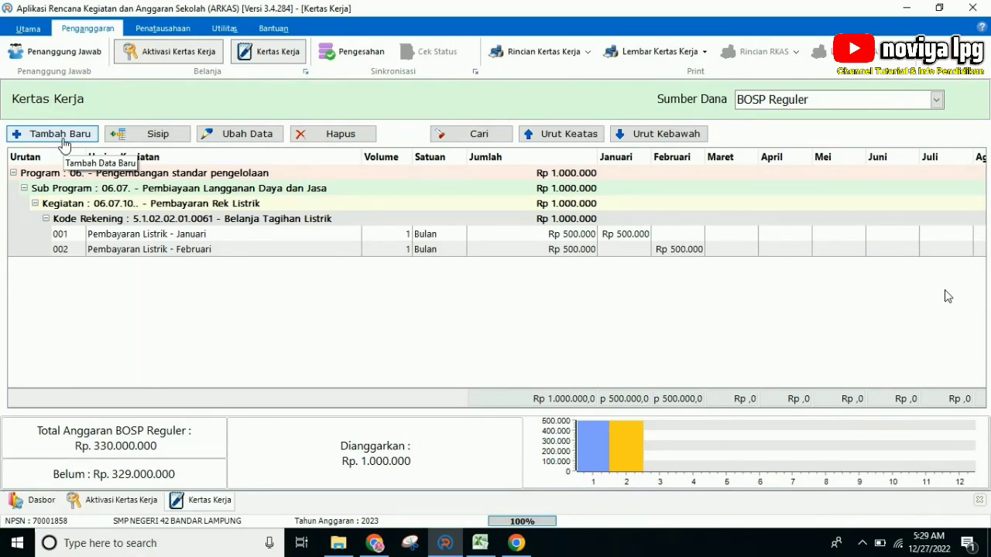
- Add a new entry with Kegiatan 06.05.02 (Usaha Kesehatan Sekolah) and Kode Rekening 5.1.02.01.01.0037 Belanja Obat-Obat-Obatan
{"action": "left_click", "coordinate": [62, 136]}
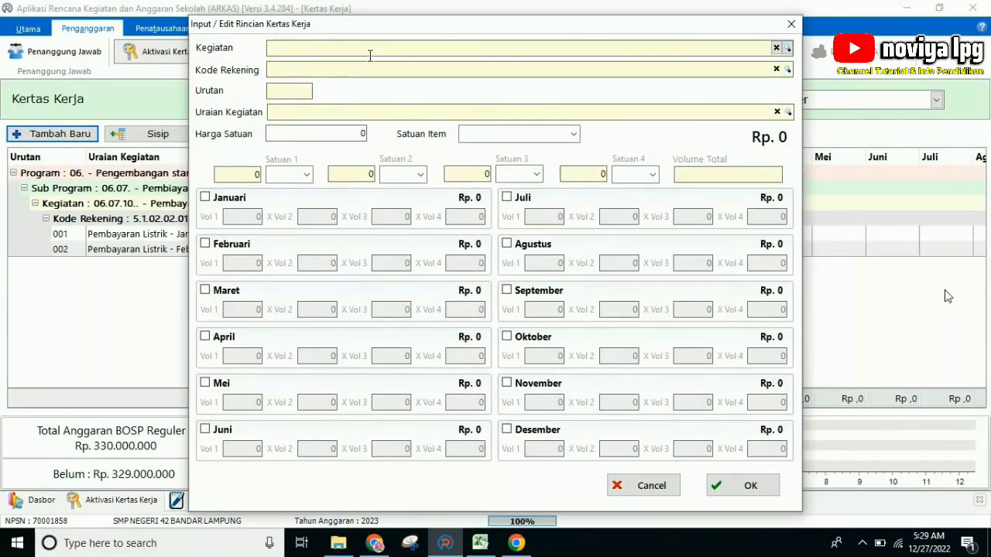
{"action": "type", "text": "bat"}
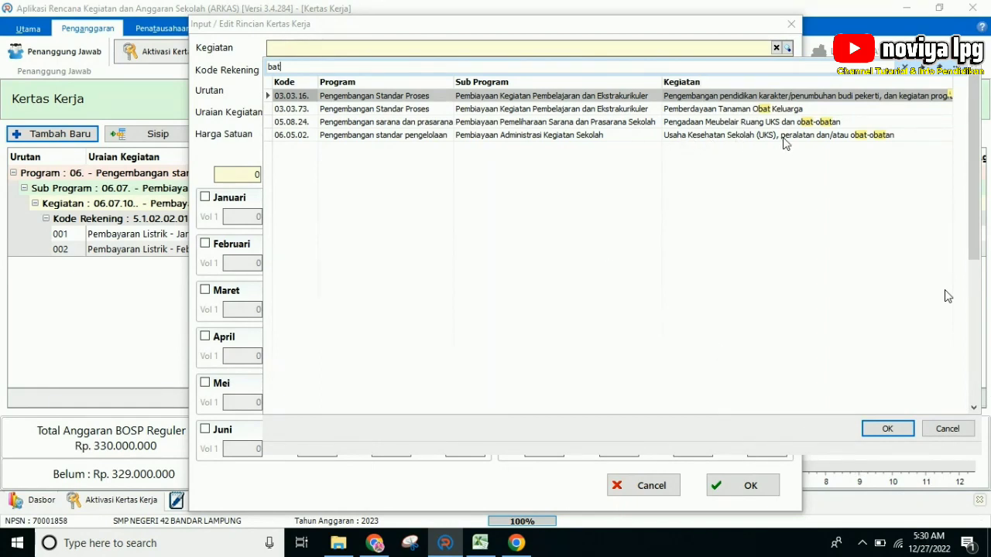
{"action": "left_click", "coordinate": [743, 136]}
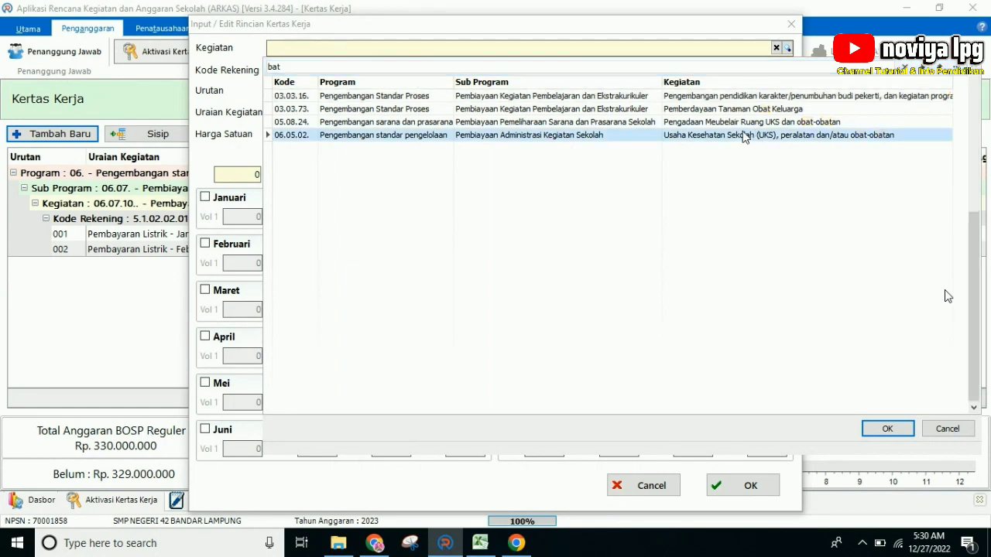
{"action": "left_click", "coordinate": [887, 428]}
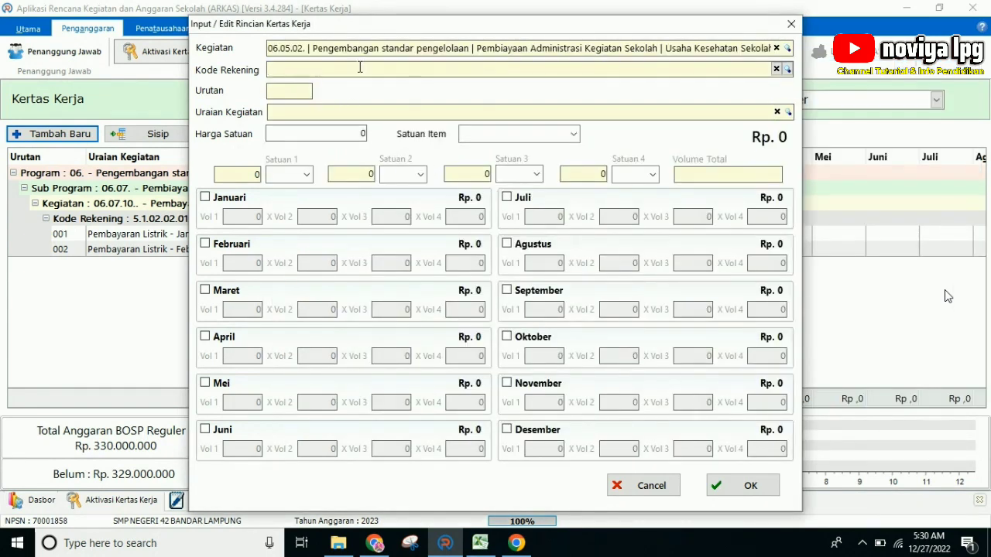
{"action": "key", "text": "Tab"}
{"action": "type", "text": "bat"}
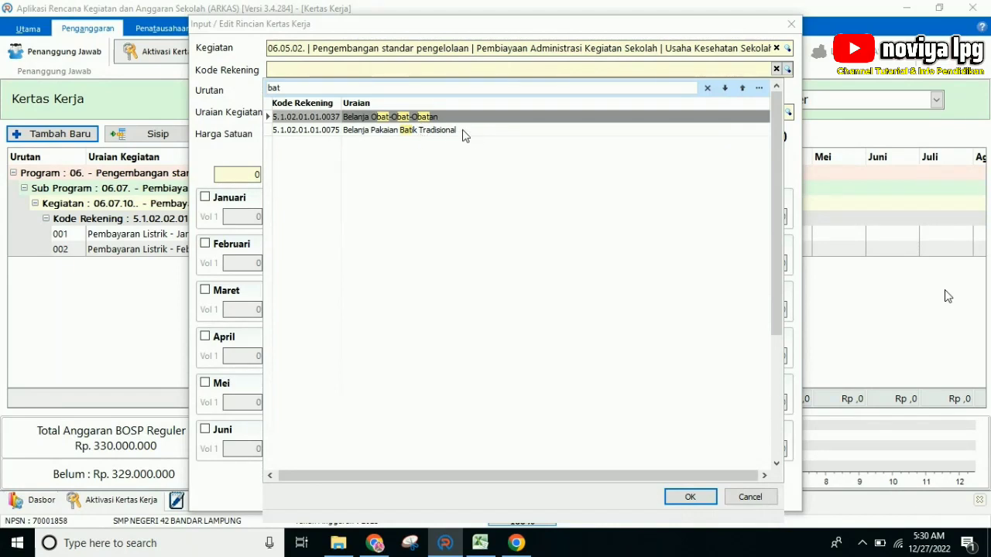
{"action": "left_click", "coordinate": [435, 118]}
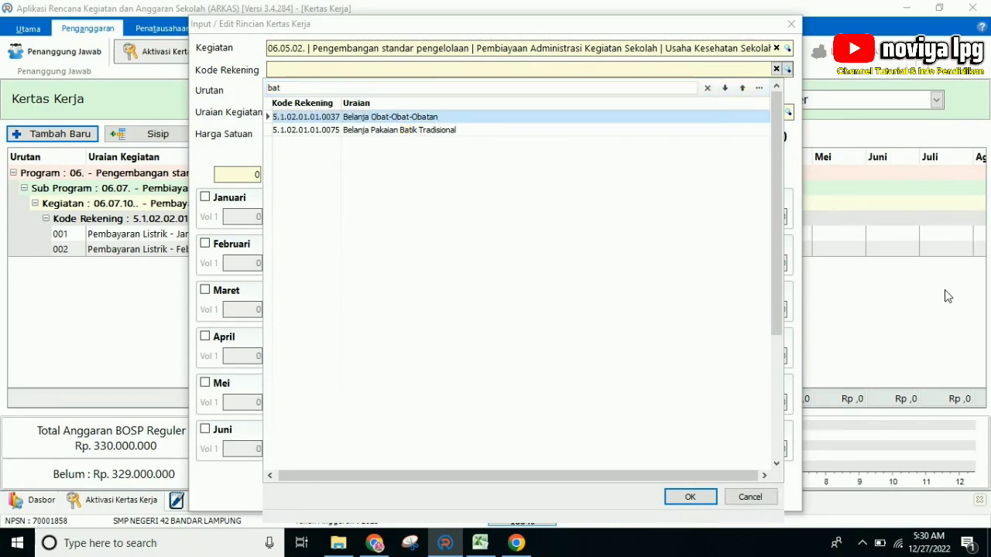
{"action": "left_click", "coordinate": [690, 496]}
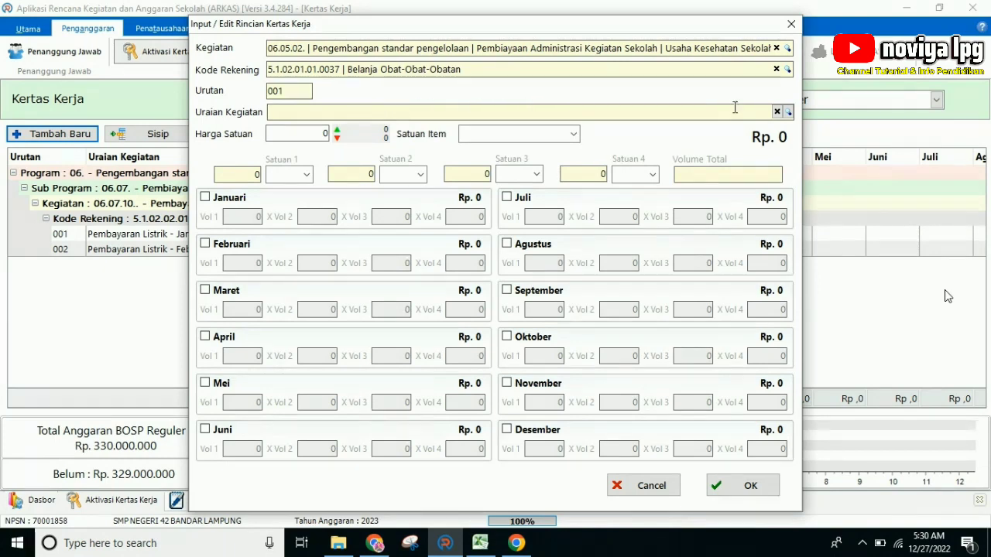
- Look up "ag" in the item list and set the Uraian Kegiatan to Obat Magh
{"action": "left_click", "coordinate": [788, 113]}
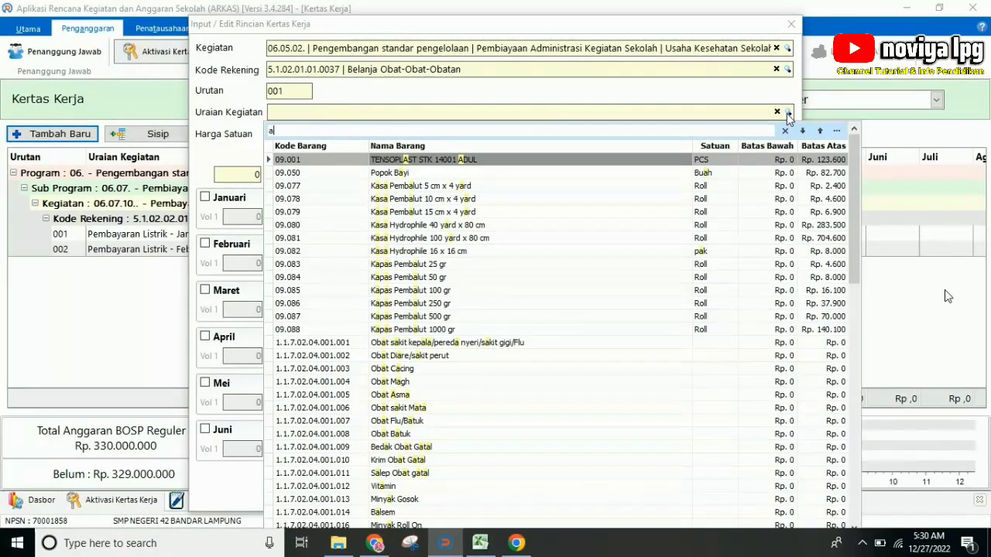
{"action": "type", "text": "g"}
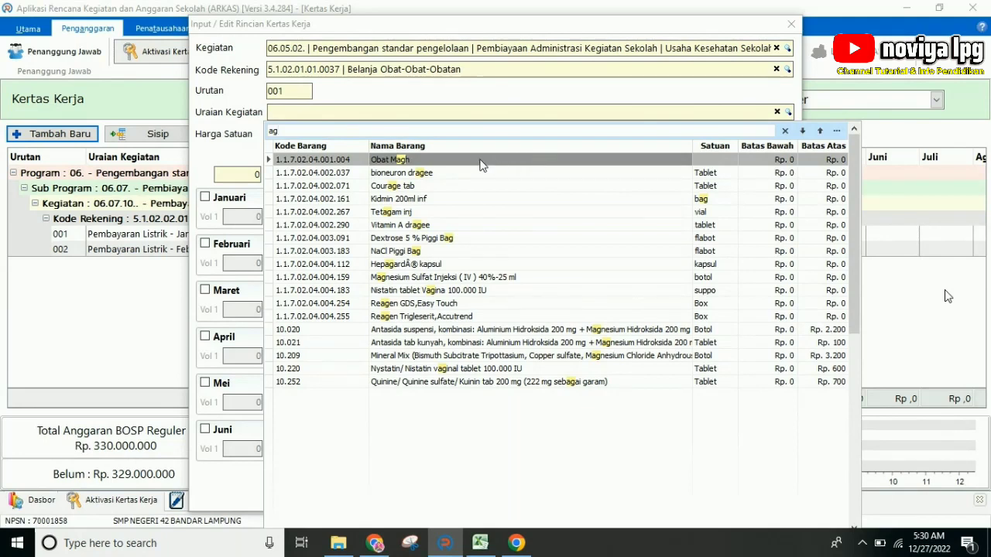
{"action": "left_click", "coordinate": [434, 160]}
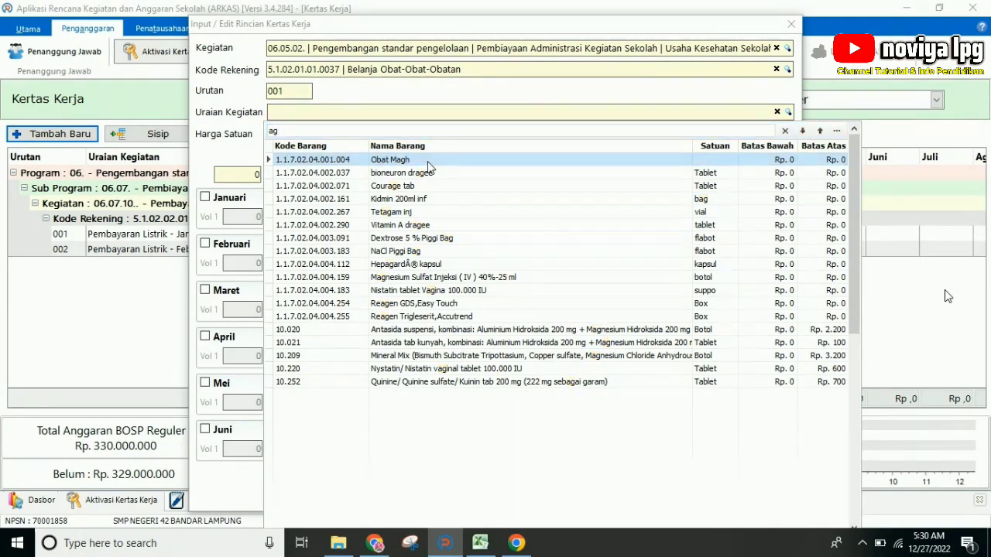
{"action": "double_click", "coordinate": [427, 161]}
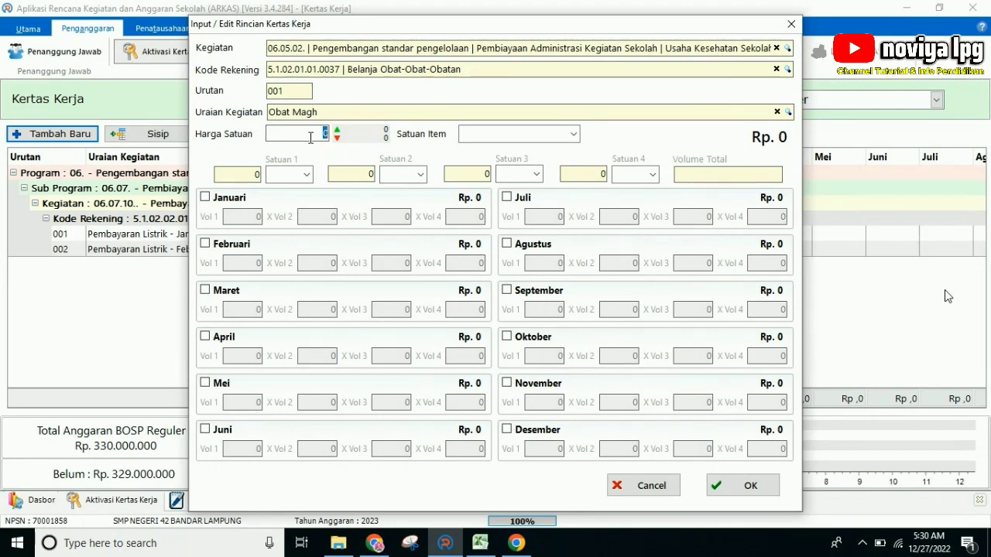
- Set the Obat Magh entry's Harga Satuan to 20.000 and its Satuan Item to Paket
{"action": "type", "text": "20000"}
{"action": "left_click", "coordinate": [574, 135]}
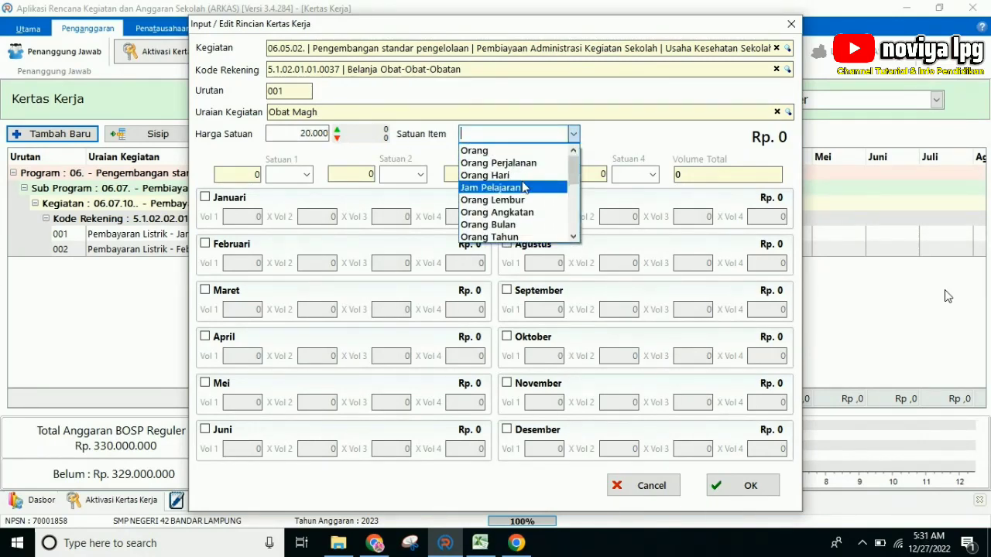
{"action": "scroll", "coordinate": [519, 192], "scroll_direction": "down", "scroll_amount": 4}
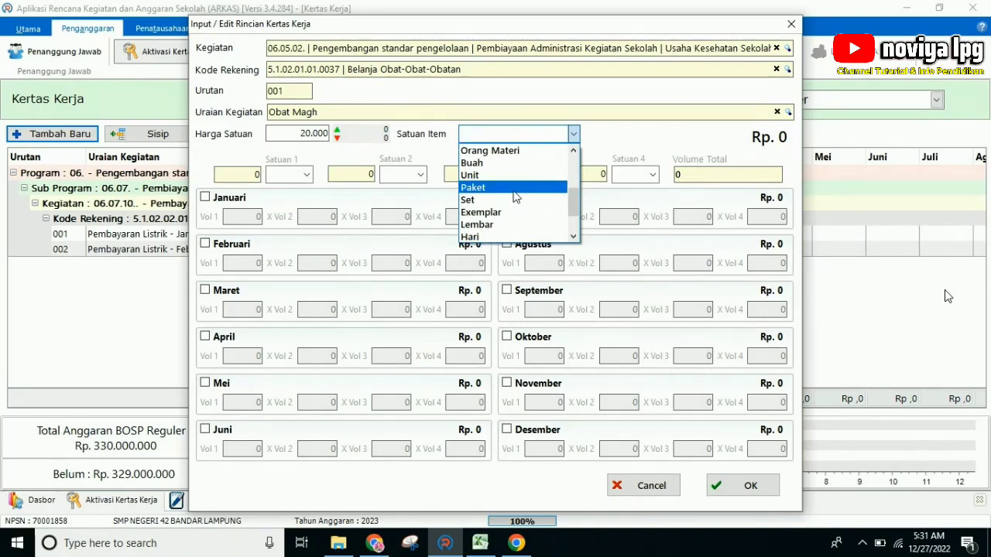
{"action": "left_click", "coordinate": [489, 187]}
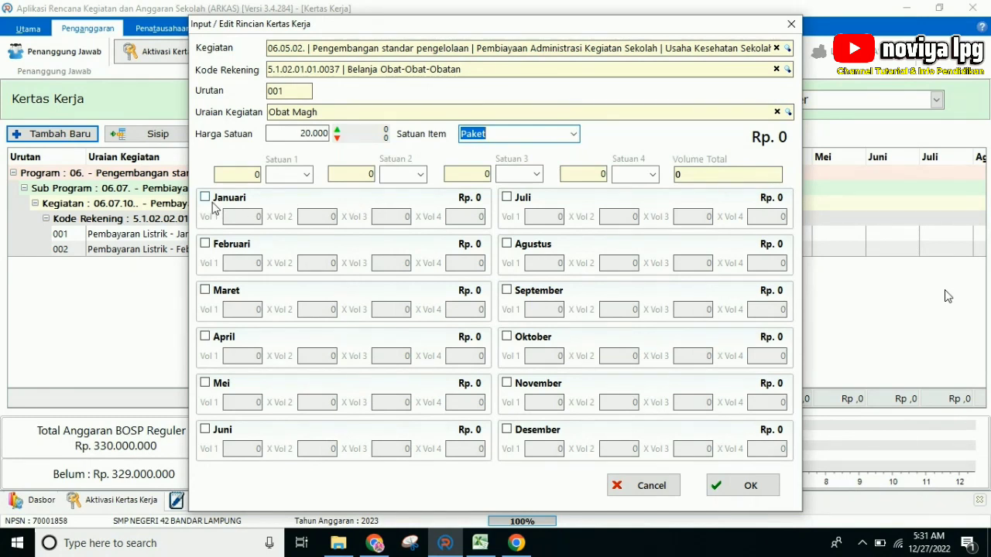
- Allocate Obat Magh to Maret and Juli with a Vol 1 of 5 each and save the entry
{"action": "left_click", "coordinate": [205, 291]}
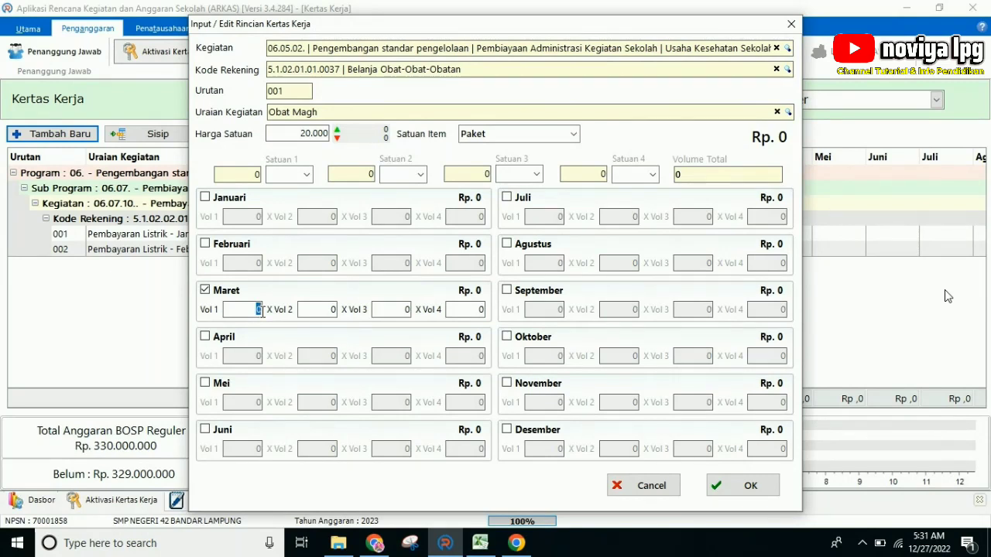
{"action": "type", "text": "5"}
{"action": "left_click", "coordinate": [507, 198]}
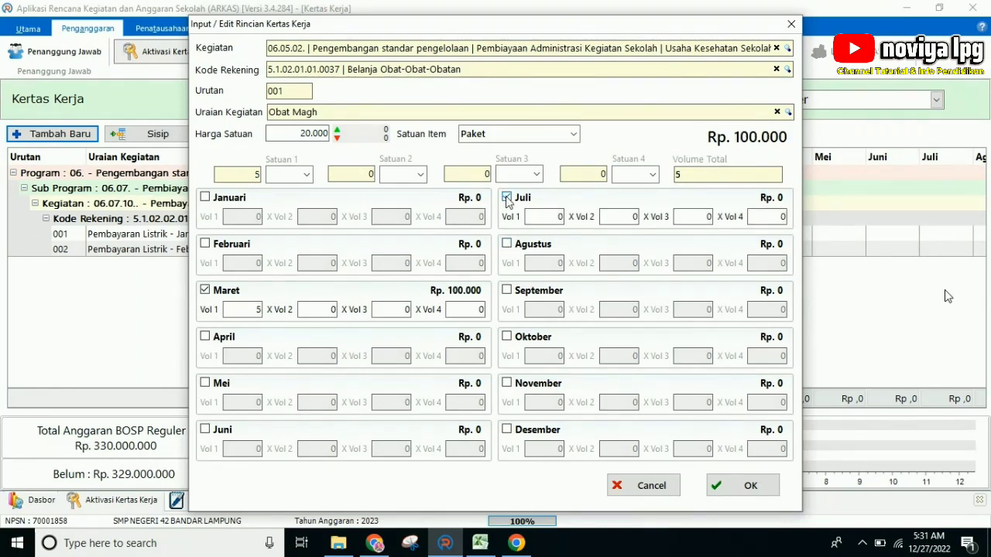
{"action": "double_click", "coordinate": [560, 219]}
{"action": "type", "text": "5"}
{"action": "left_click", "coordinate": [749, 485]}
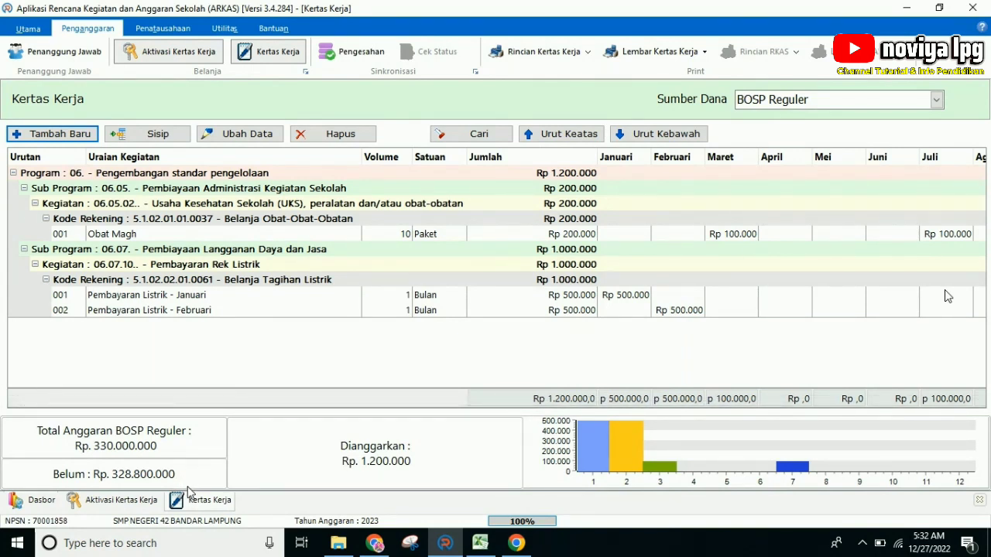
- Search the Kertas Kerja for "listrik"
{"action": "mouse_move", "coordinate": [194, 481]}
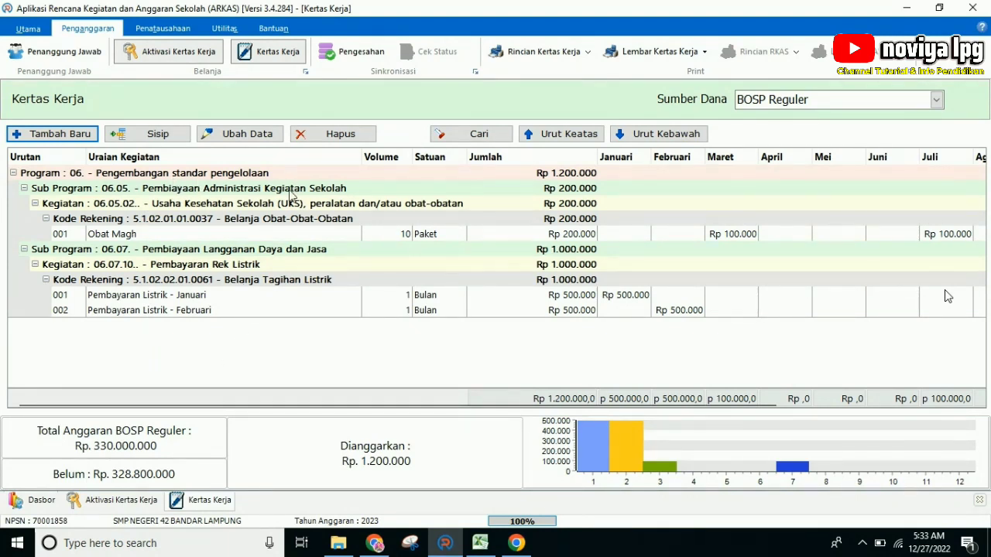
{"action": "left_click", "coordinate": [481, 136]}
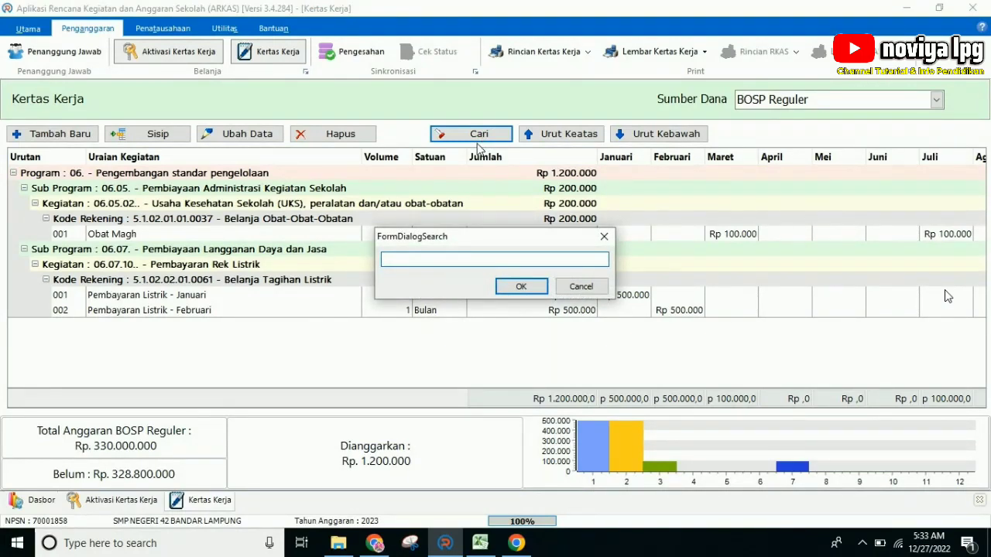
{"action": "type", "text": "listrik"}
{"action": "left_click", "coordinate": [521, 286]}
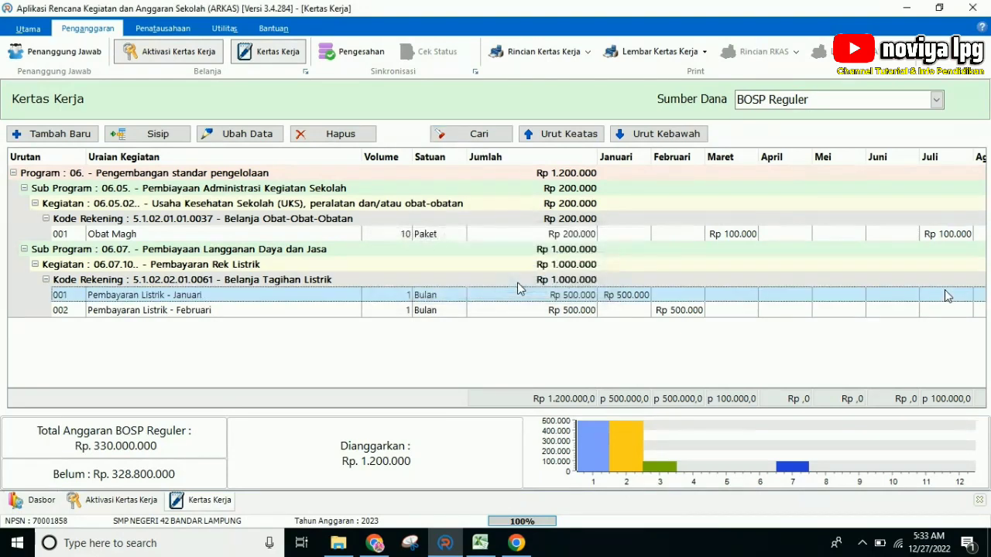